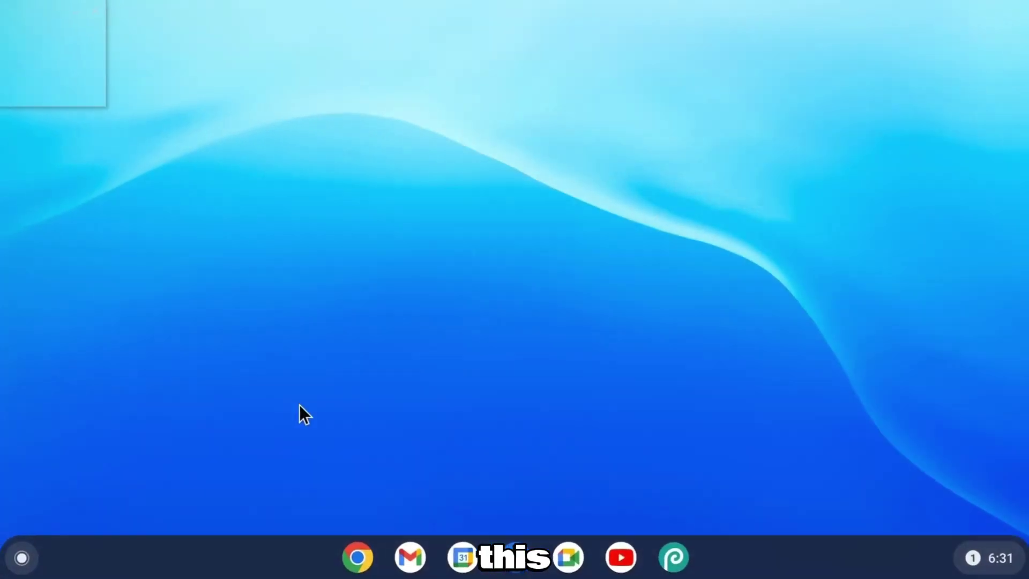
# Step: Search Google for 'chrome web store'
pyautogui.click(22, 556)
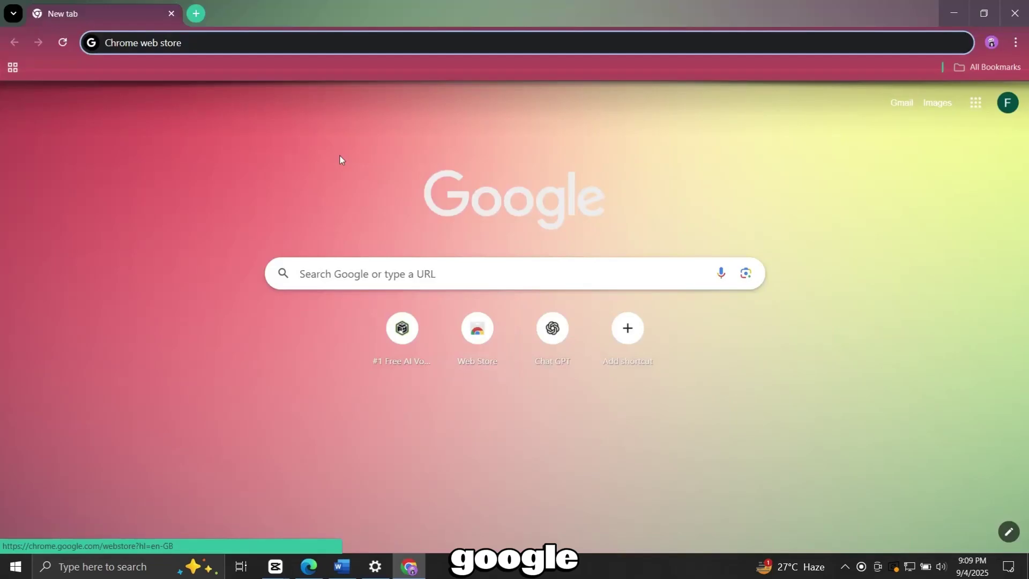
pyautogui.moveTo(214, 45); pyautogui.dragTo(113, 49)
pyautogui.click(199, 41)
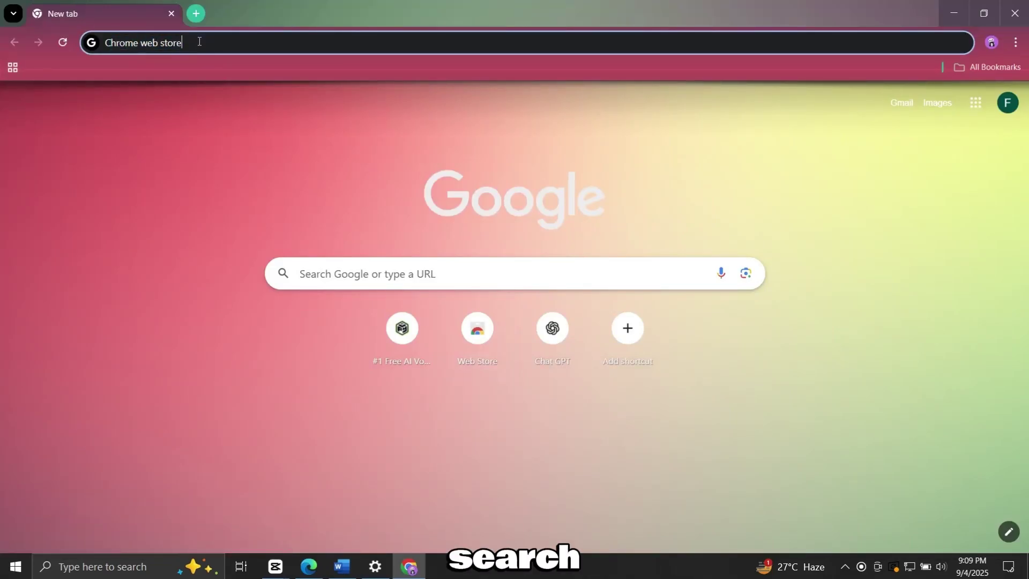
pyautogui.press('Return')
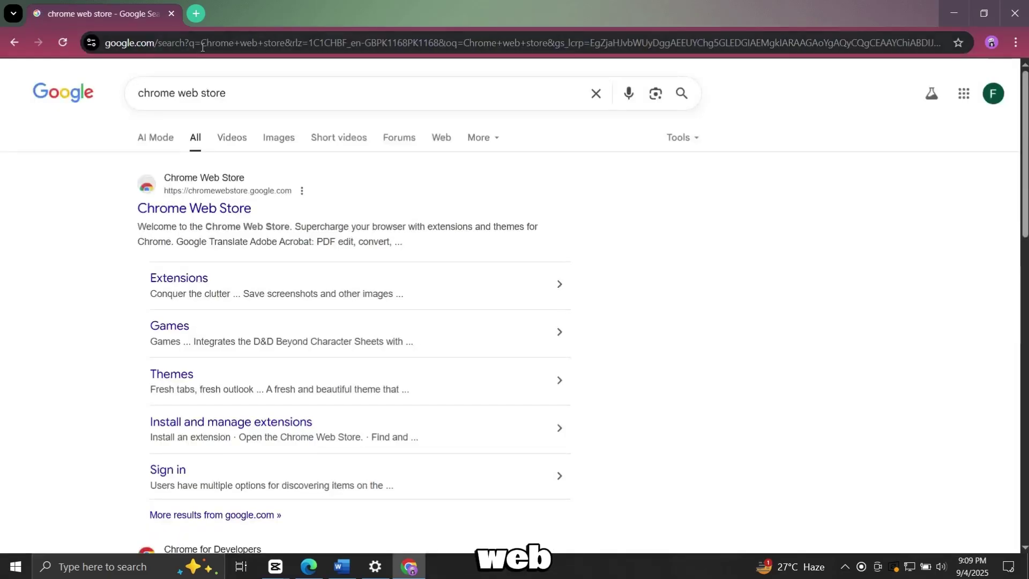
# Step: Open the Chrome Web Store and search it for Chromebook Recovery Utility
pyautogui.click(203, 216)
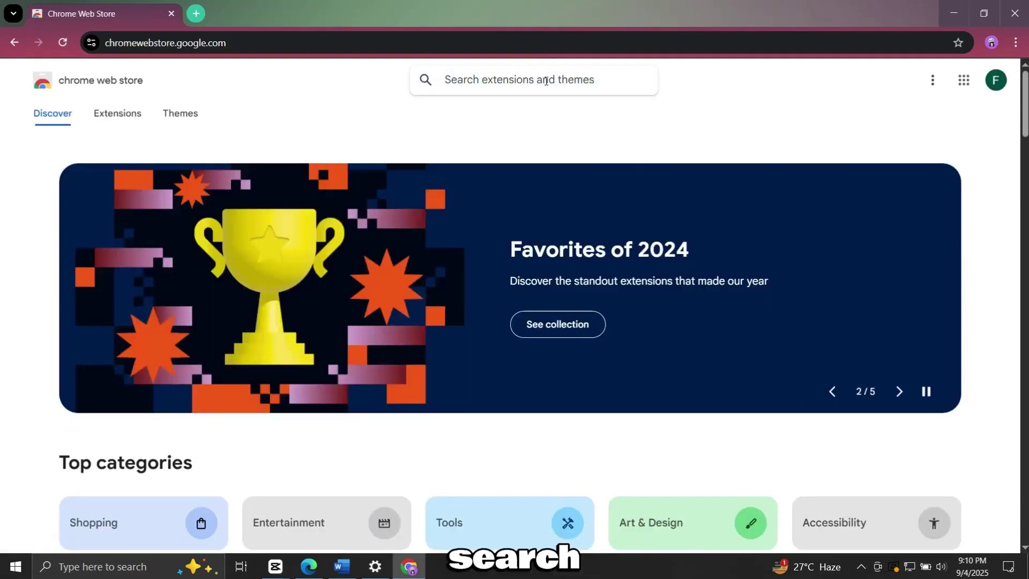
pyautogui.click(545, 81)
pyautogui.write('Chromebook Recovery Utility')
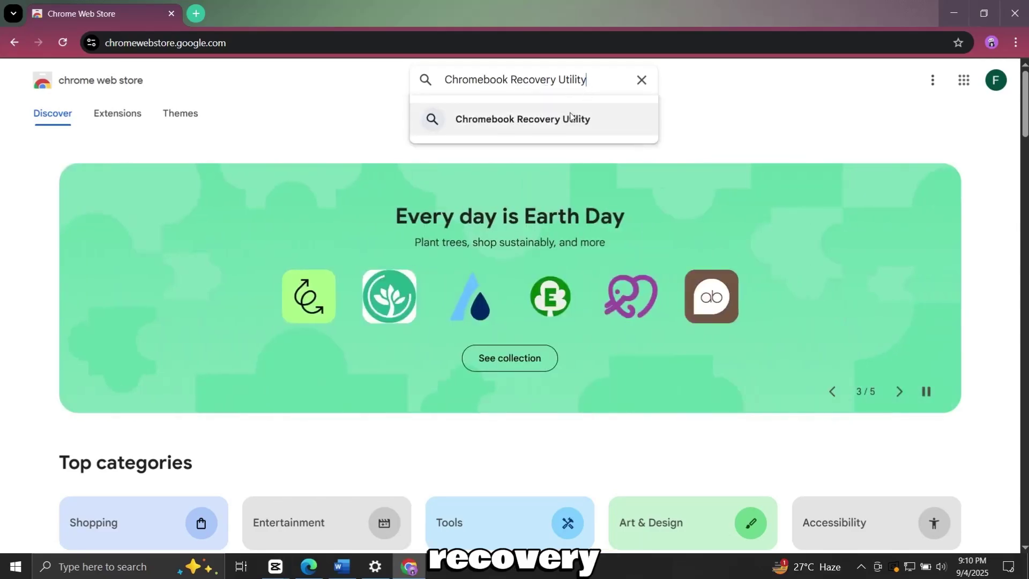
pyautogui.click(569, 121)
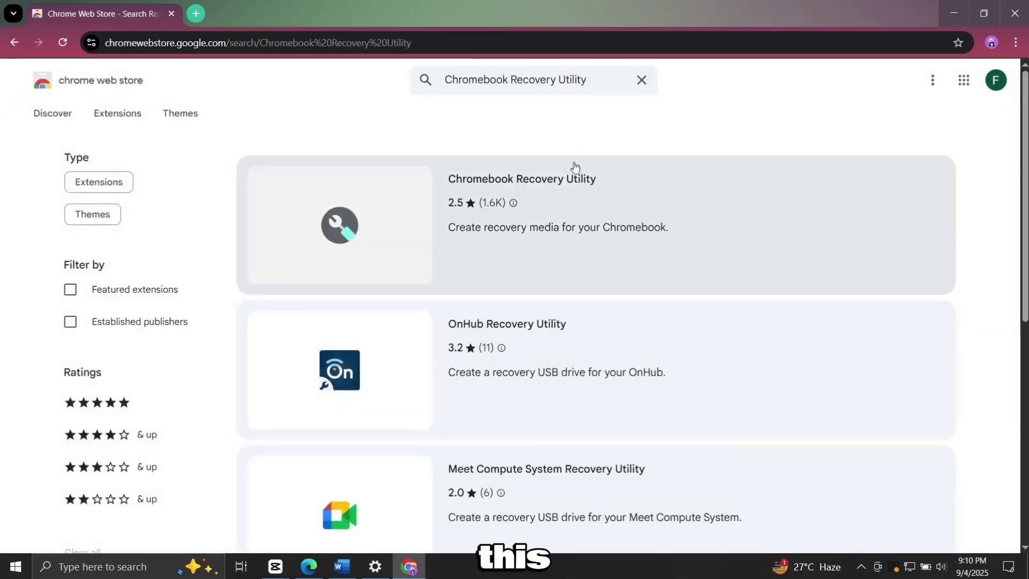
# Step: Install the Chromebook Recovery Utility extension from its Web Store page
pyautogui.click(533, 192)
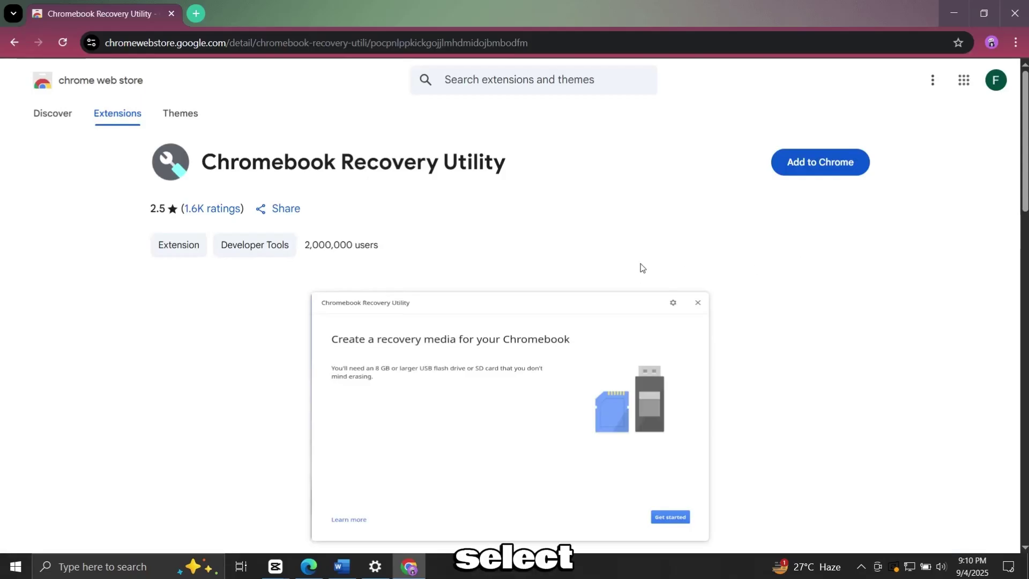
pyautogui.click(828, 163)
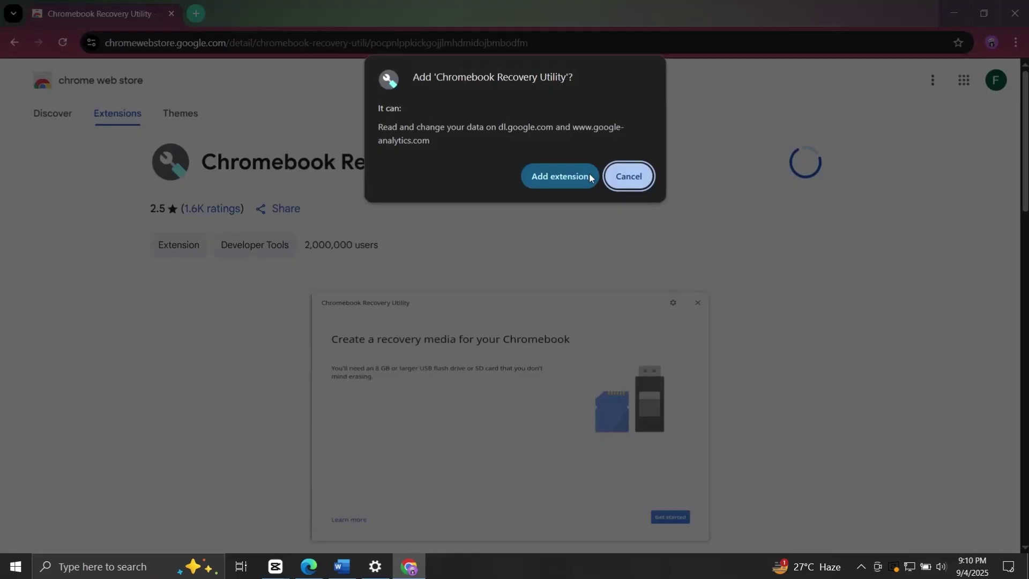
pyautogui.click(586, 174)
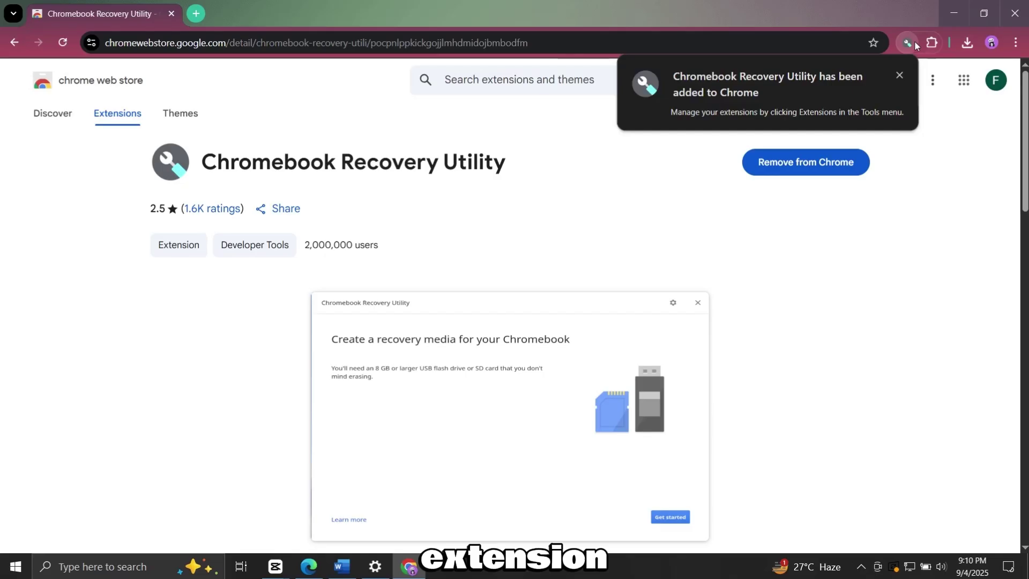
# Step: Launch Chromebook Recovery Utility from the Extensions menu, centre its window and minimise Chrome
pyautogui.click(908, 41)
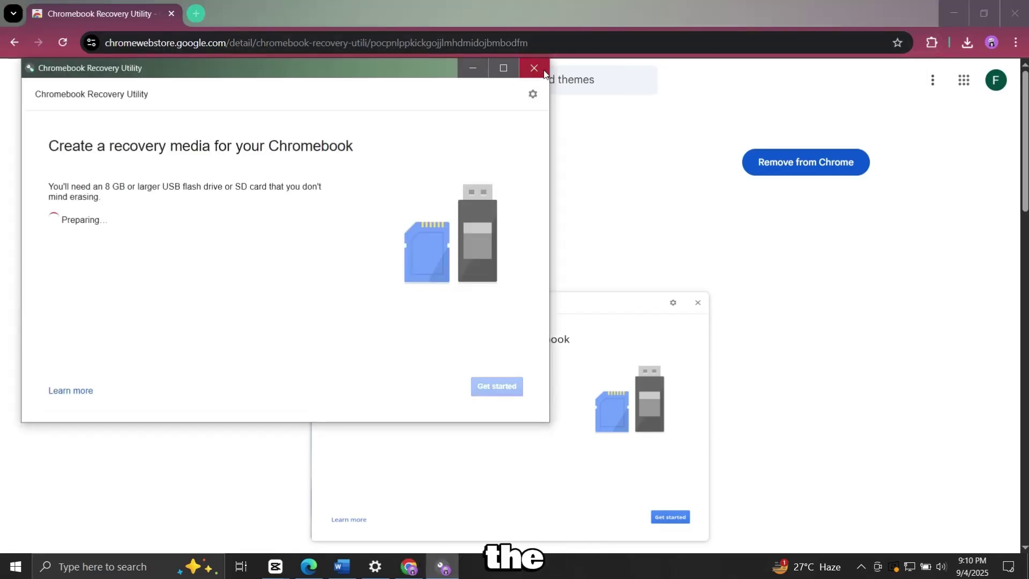
pyautogui.click(534, 67)
pyautogui.click(932, 42)
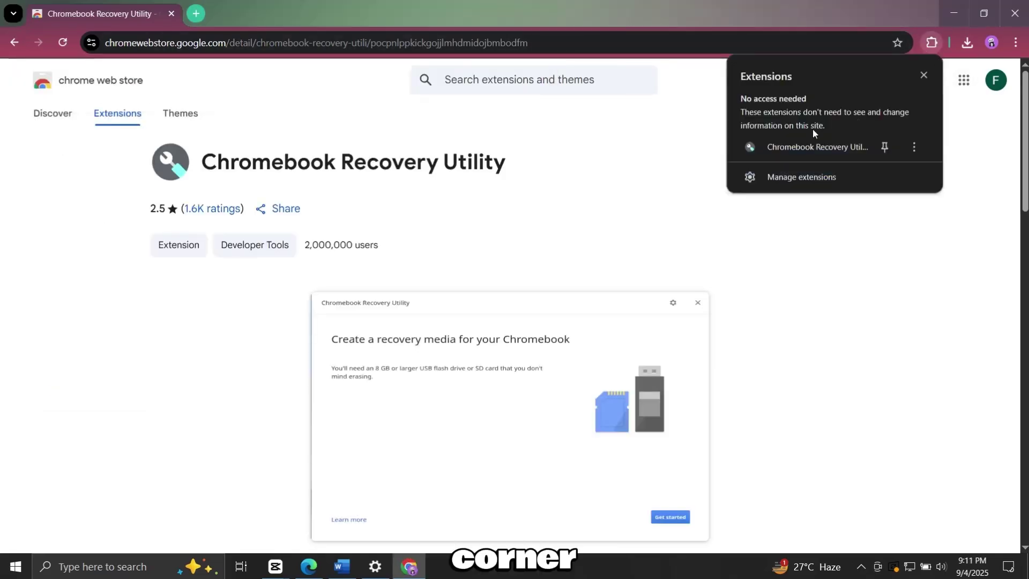
pyautogui.click(806, 147)
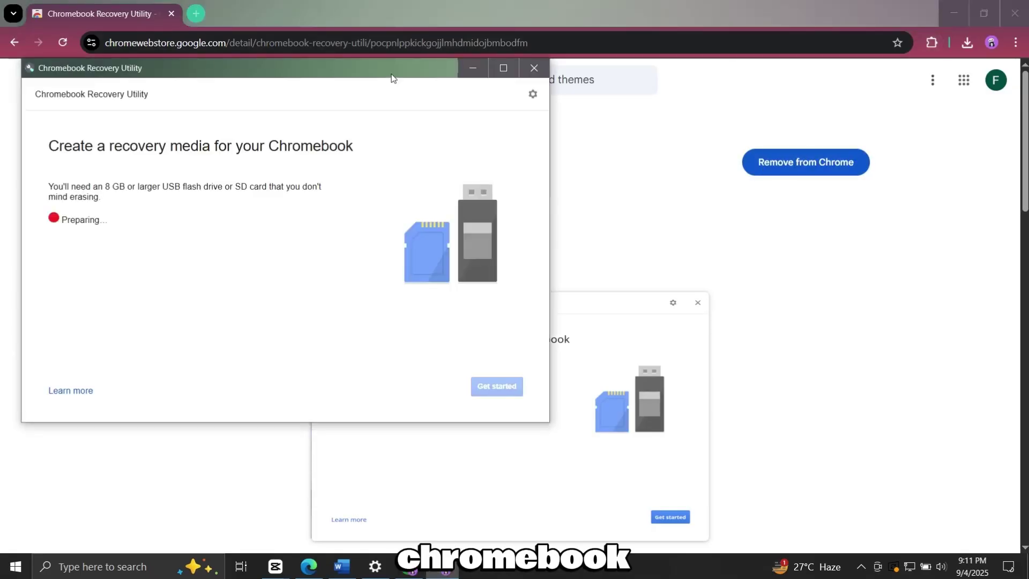
pyautogui.moveTo(392, 78); pyautogui.dragTo(604, 101)
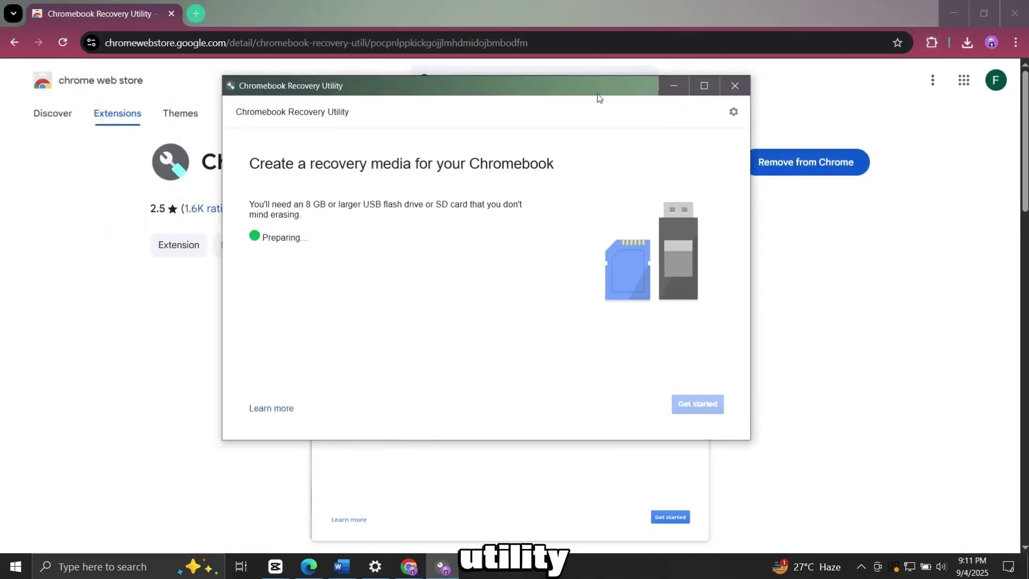
pyautogui.click(956, 11)
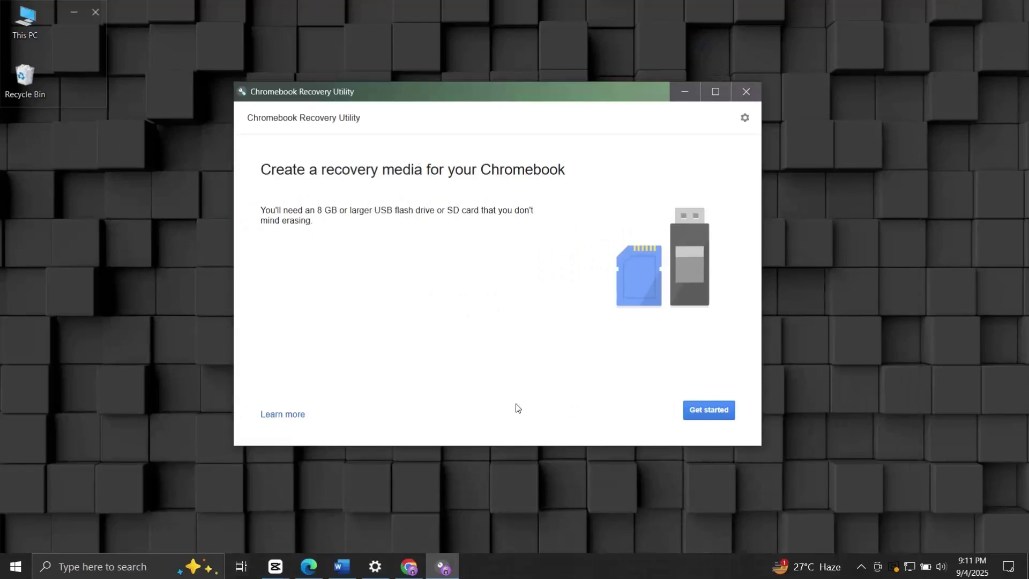
# Step: Identify the device as manufacturer Google ChromeOS Flex, product ChromeOS Flex, and continue
pyautogui.click(710, 409)
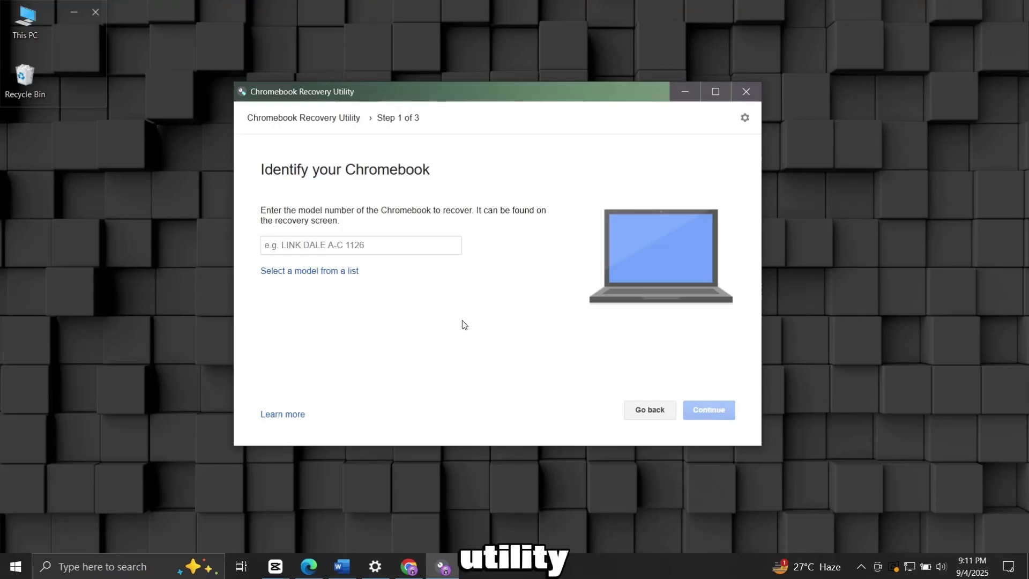
pyautogui.click(326, 275)
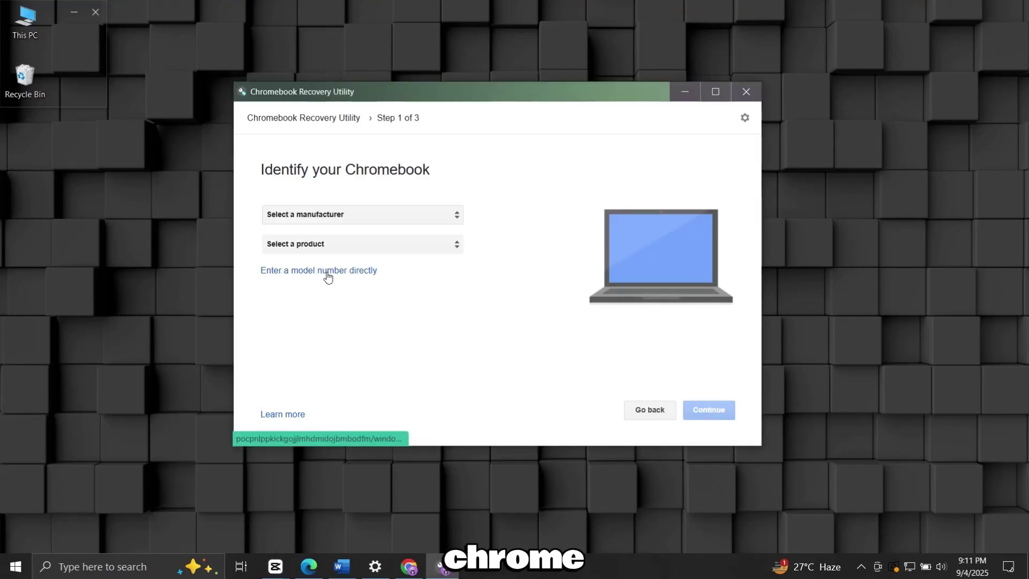
pyautogui.click(378, 215)
pyautogui.scroll(-5, 379, 283)
pyautogui.scroll(-1, 379, 286)
pyautogui.scroll(-2, 378, 340)
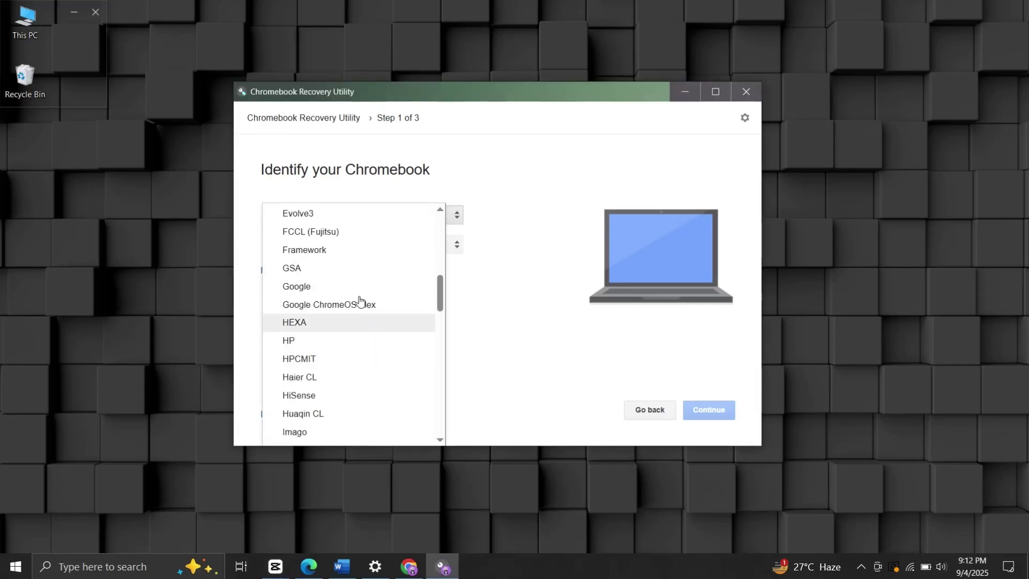
pyautogui.click(363, 304)
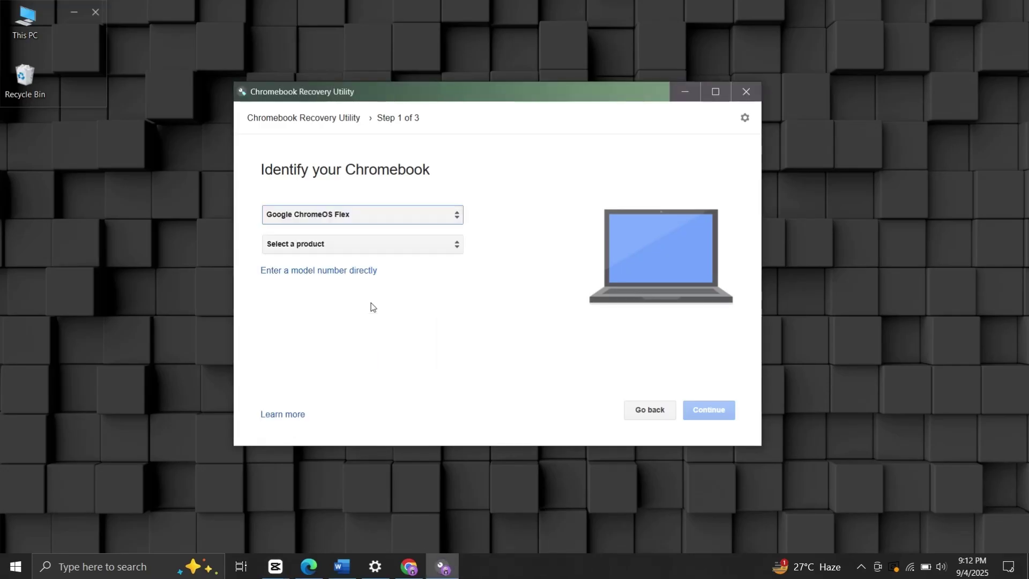
pyautogui.click(359, 244)
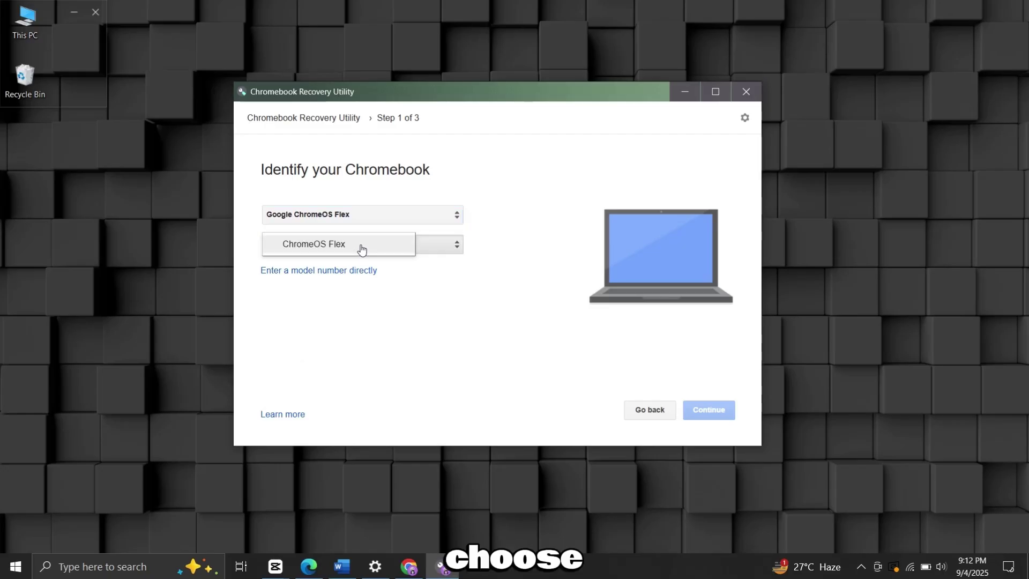
pyautogui.click(378, 249)
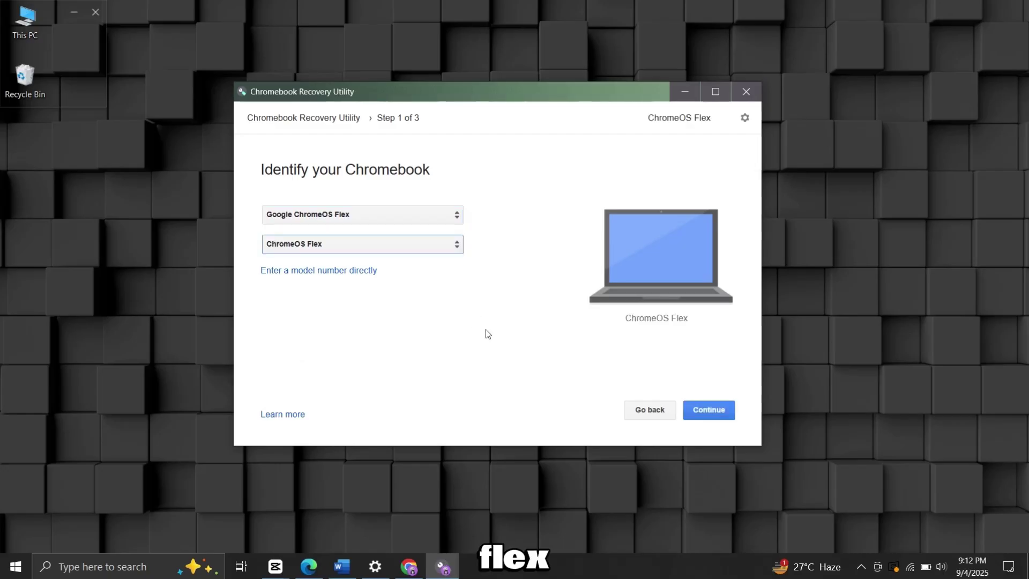
pyautogui.click(722, 410)
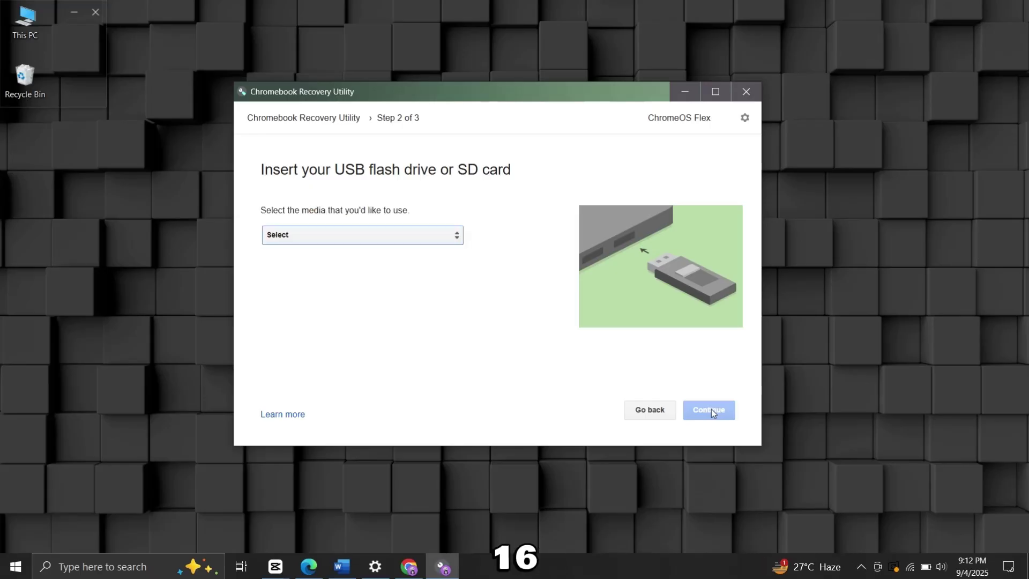
# Step: Choose the USB SanDisk 3.2Gen1 57.3 GB drive as the recovery media
pyautogui.click(396, 242)
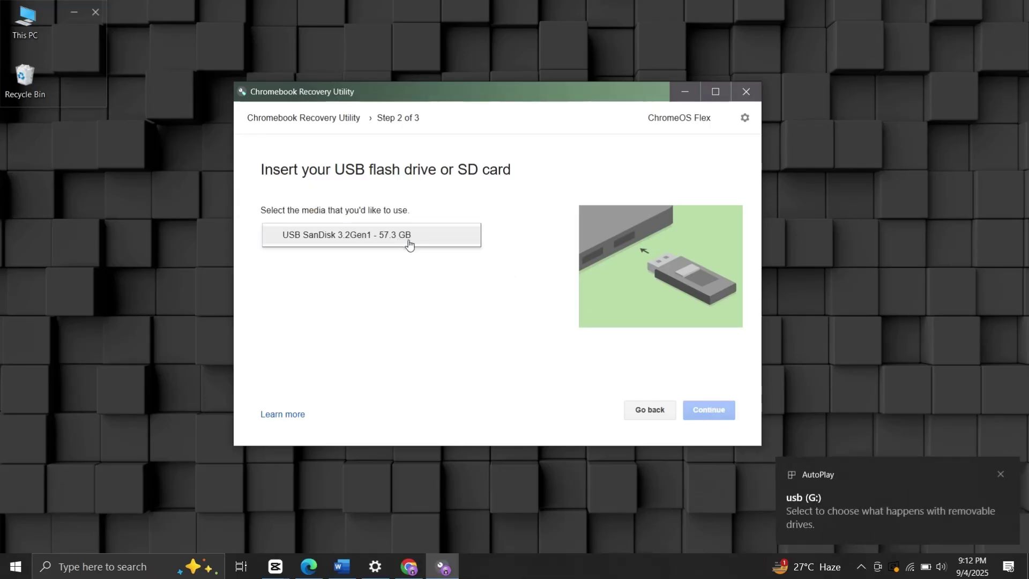
pyautogui.click(404, 239)
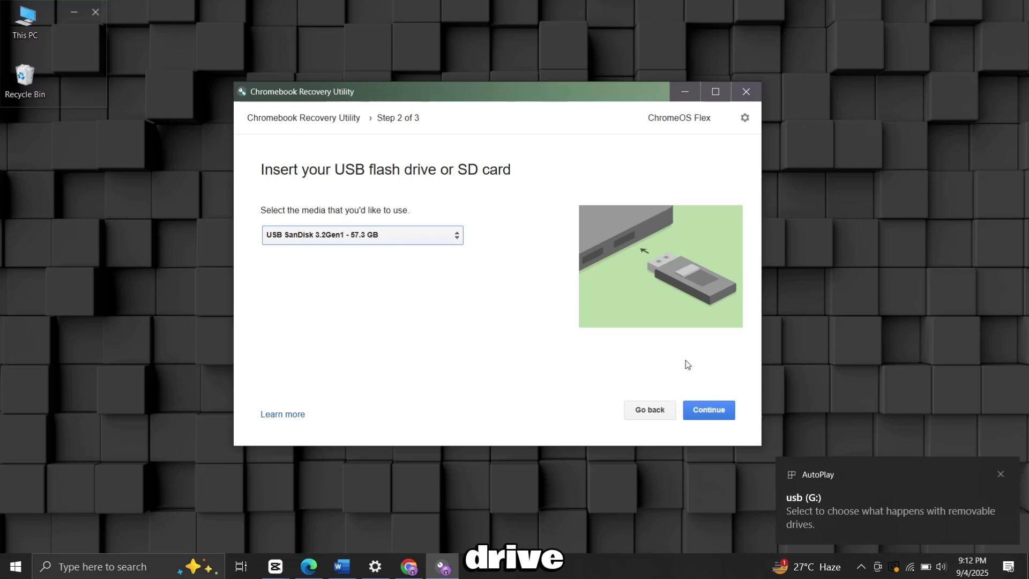
# Step: Continue to step 3 and start writing the ChromeOS Flex recovery image to the USB
pyautogui.click(716, 416)
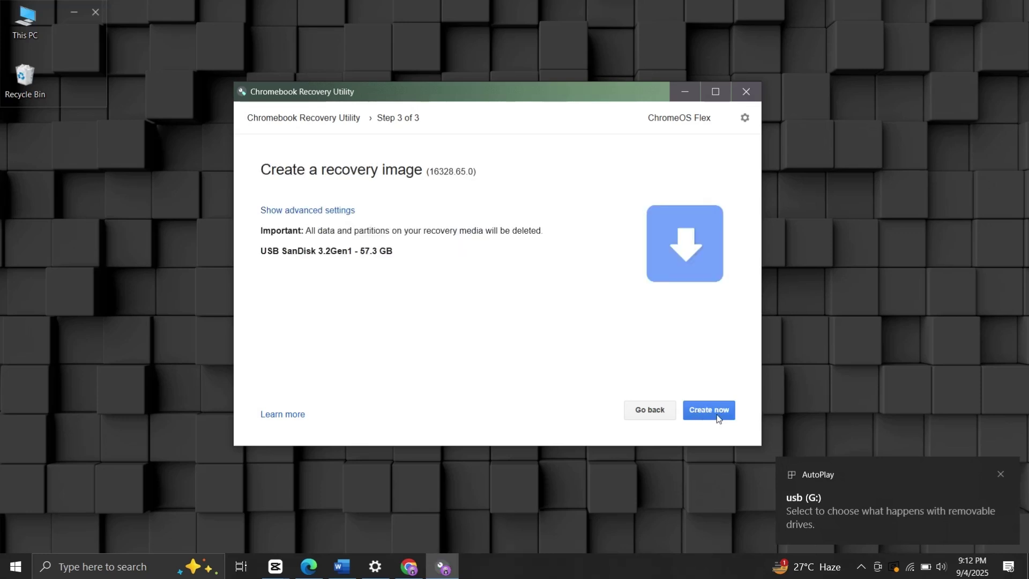
pyautogui.click(716, 416)
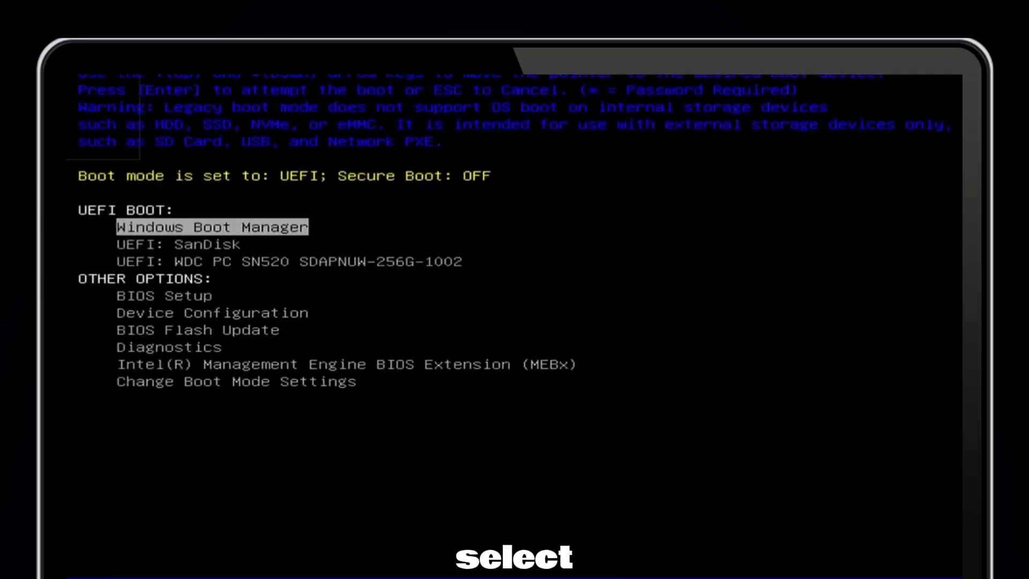
# Step: Select UEFI: SanDisk in the boot menu and boot from it
pyautogui.press('Down')
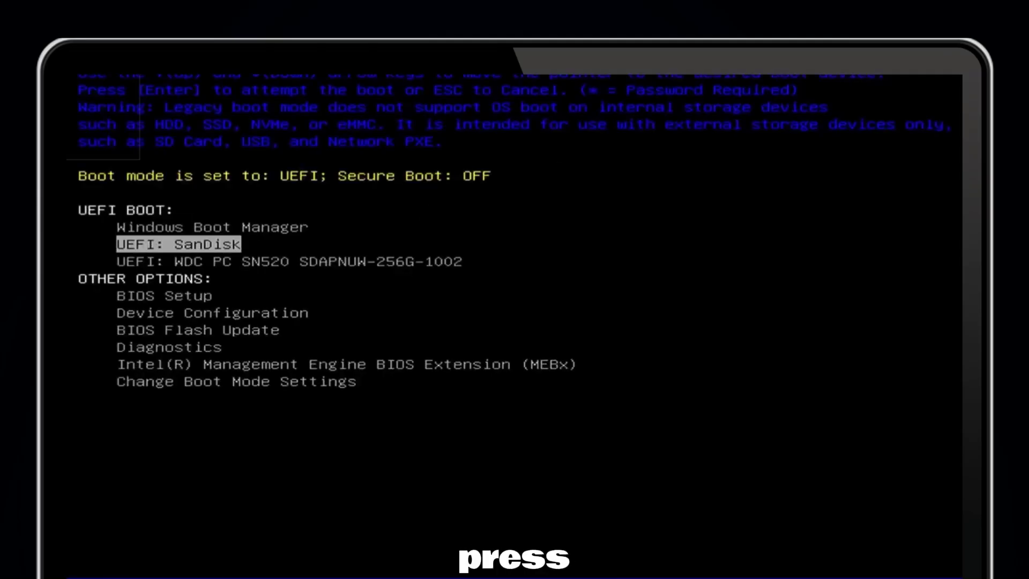
pyautogui.press('Return')
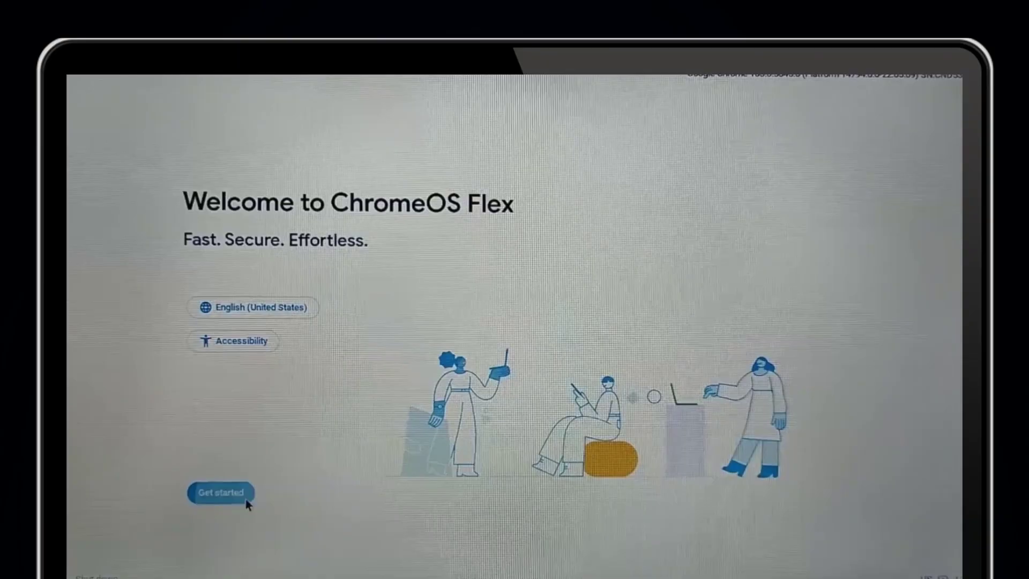
# Step: Start ChromeOS Flex setup and enter the Google account email to sign in
pyautogui.click(242, 494)
pyautogui.click(813, 493)
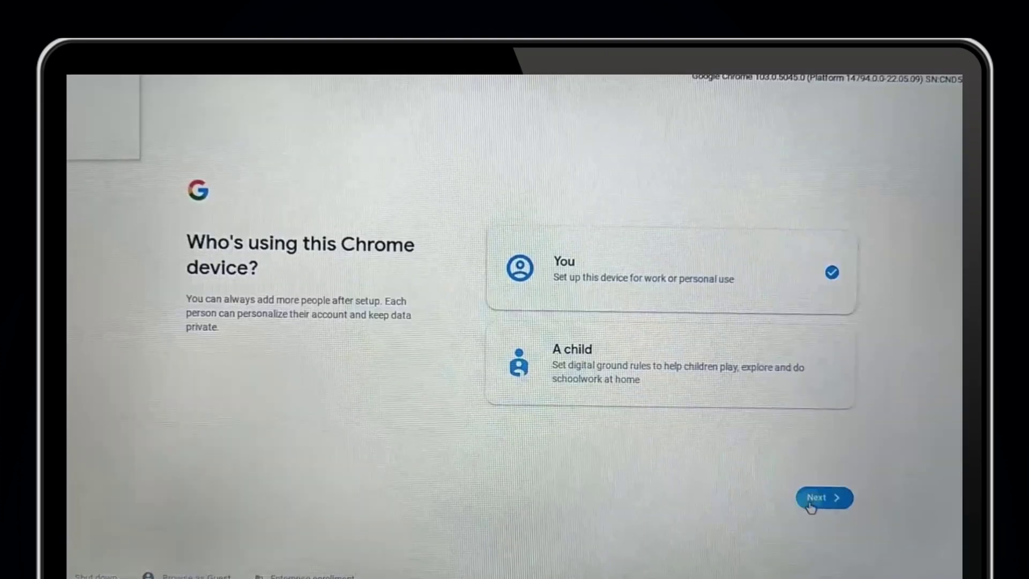
pyautogui.click(813, 499)
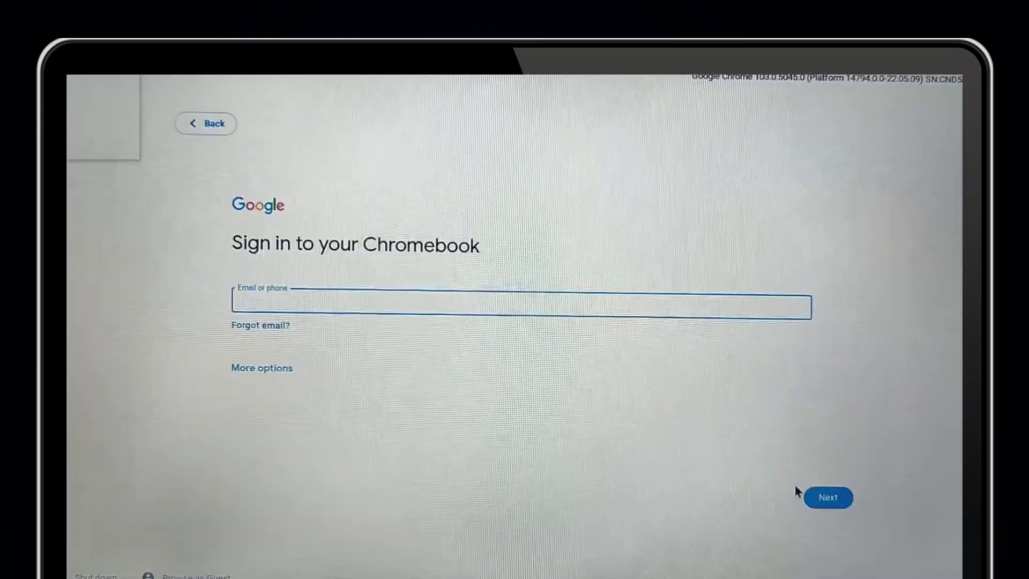
pyautogui.press('Return')
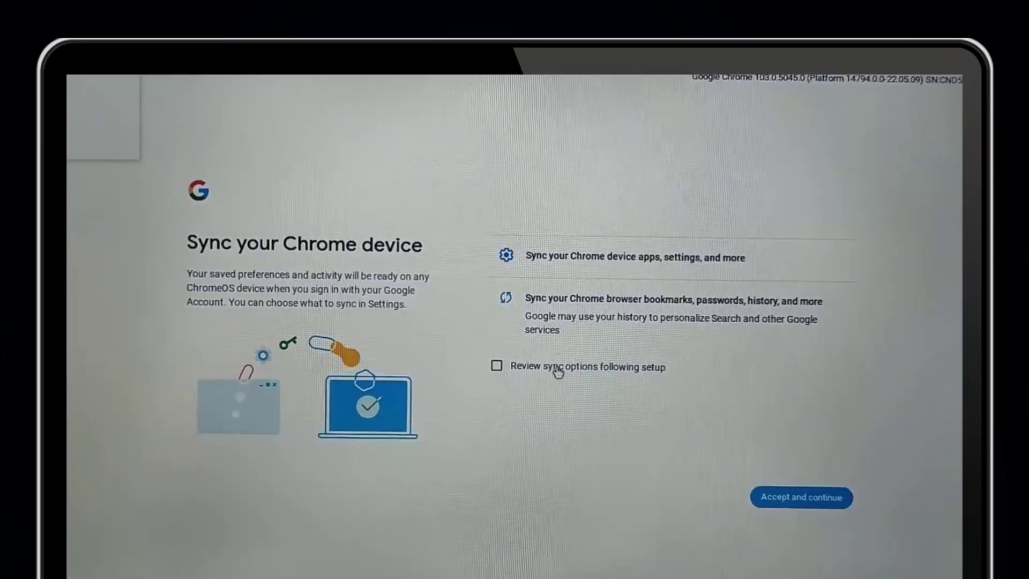
# Step: Accept sync and hardware data settings, skip Google Assistant, and finish setup
pyautogui.click(554, 368)
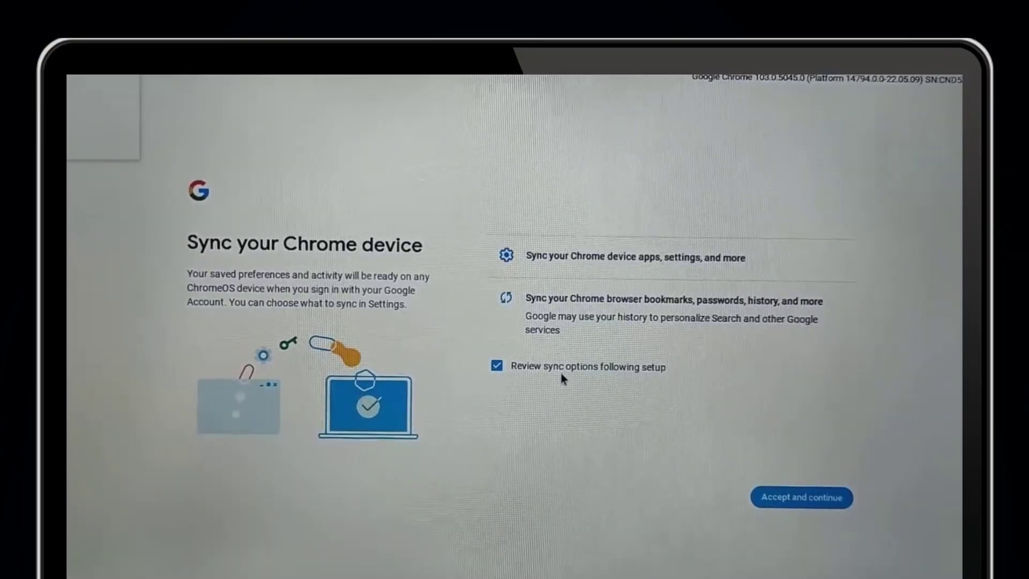
pyautogui.click(791, 496)
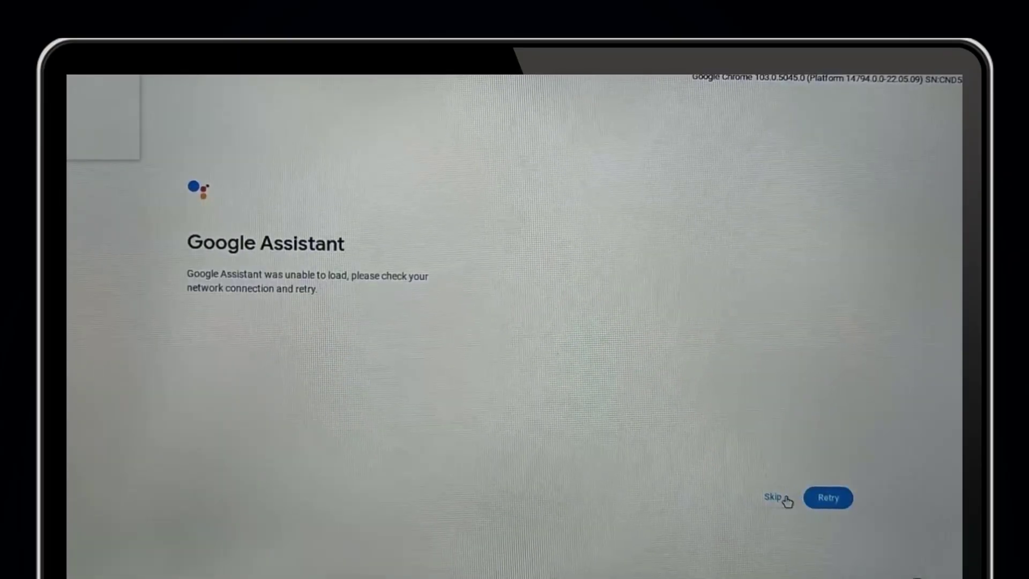
pyautogui.click(773, 497)
pyautogui.click(796, 492)
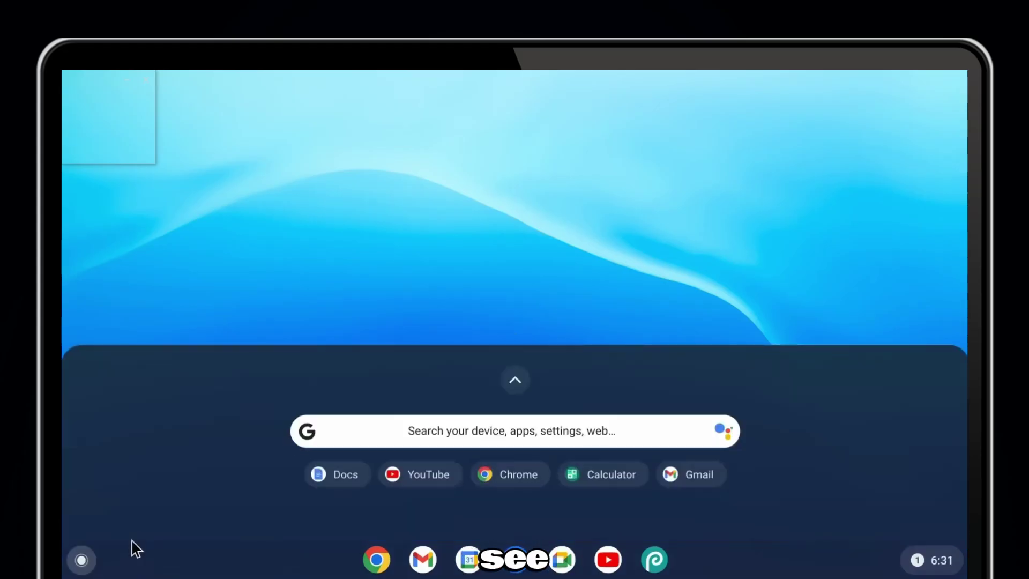
# Step: Expand the launcher to list all apps, including YouTube, Gmail, Docs and Settings
pyautogui.click(514, 380)
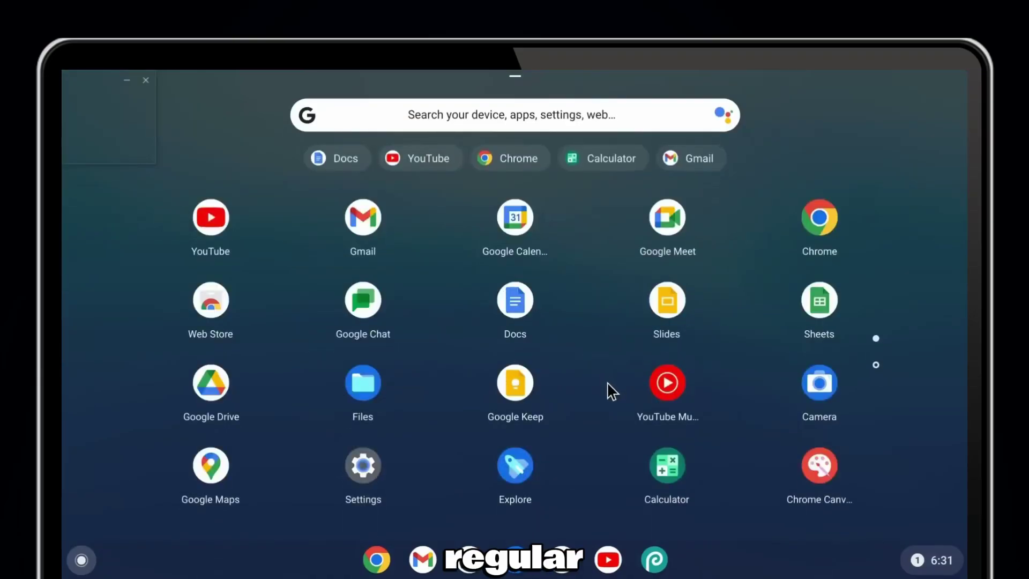
pyautogui.scroll(-2, 609, 394)
pyautogui.scroll(2, 609, 394)
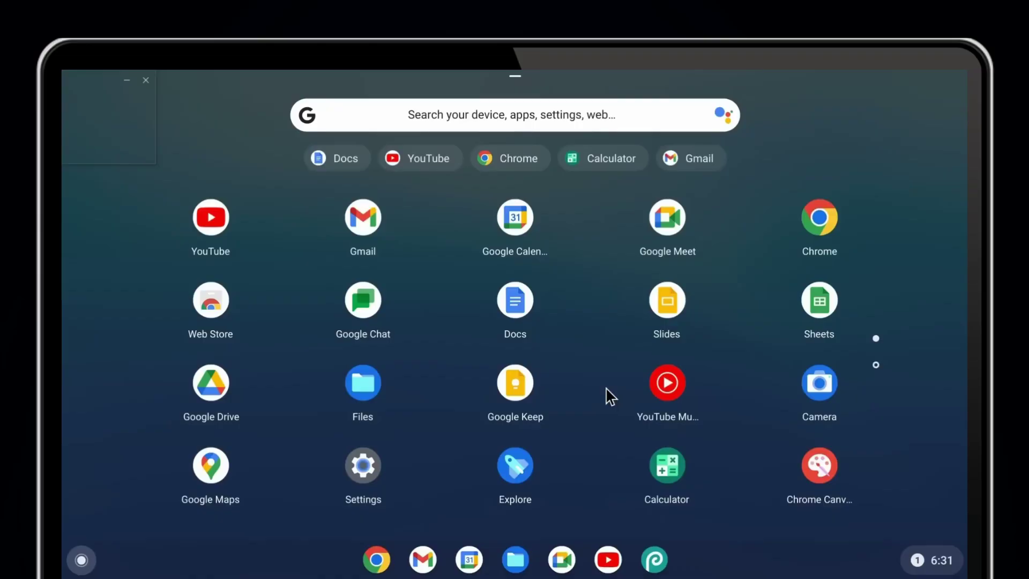